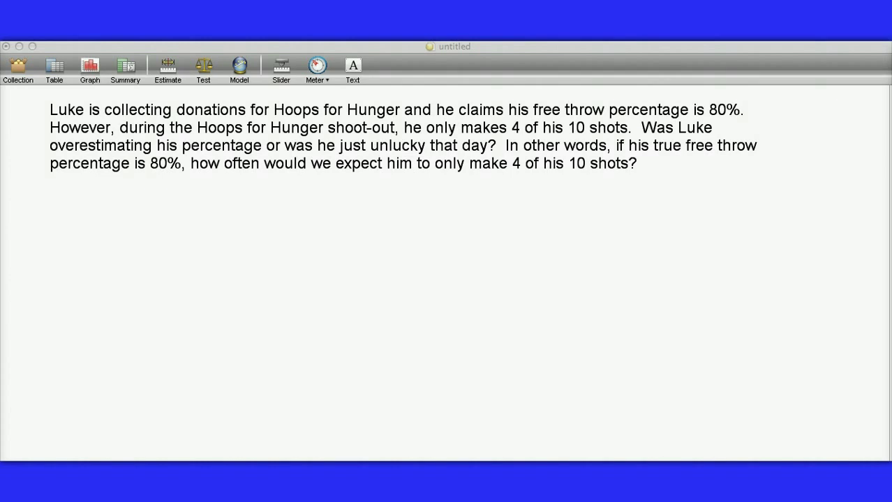
- Create a new collection below the problem text and add 5 new cases to it
{"action": "left_click", "coordinate": [51, 115]}
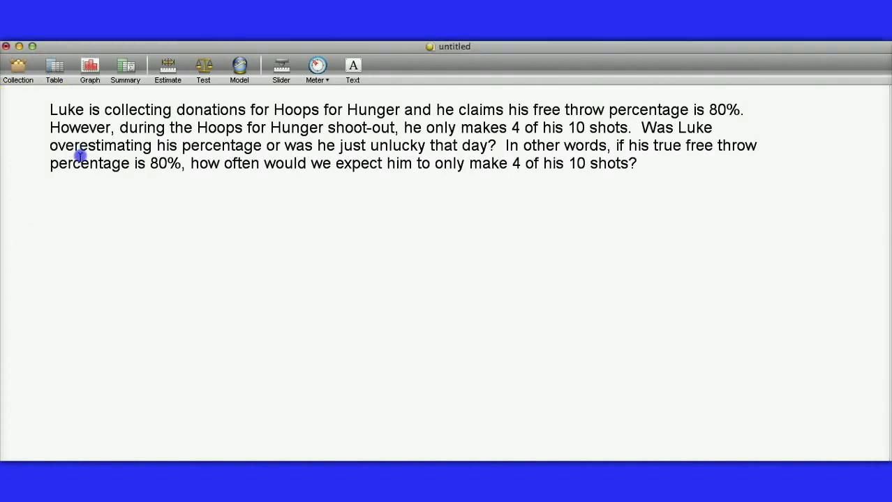
{"action": "left_click_drag", "start_coordinate": [17, 64], "coordinate": [76, 219]}
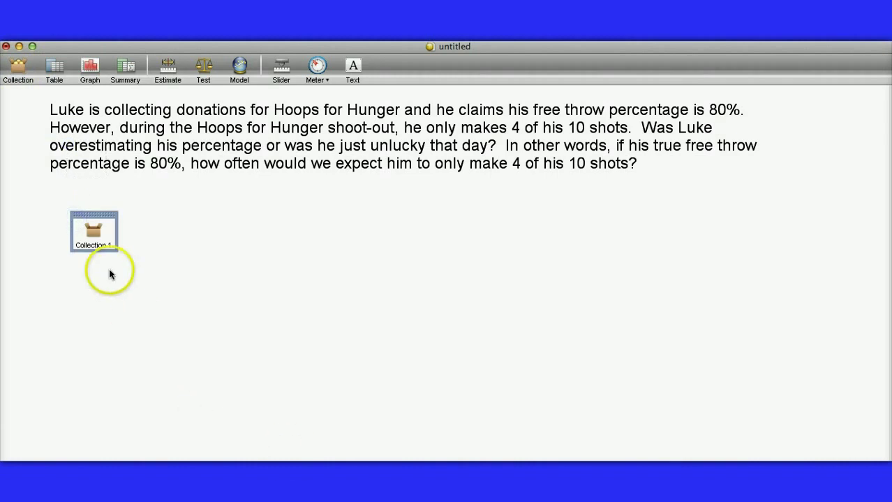
{"action": "right_click", "coordinate": [85, 237]}
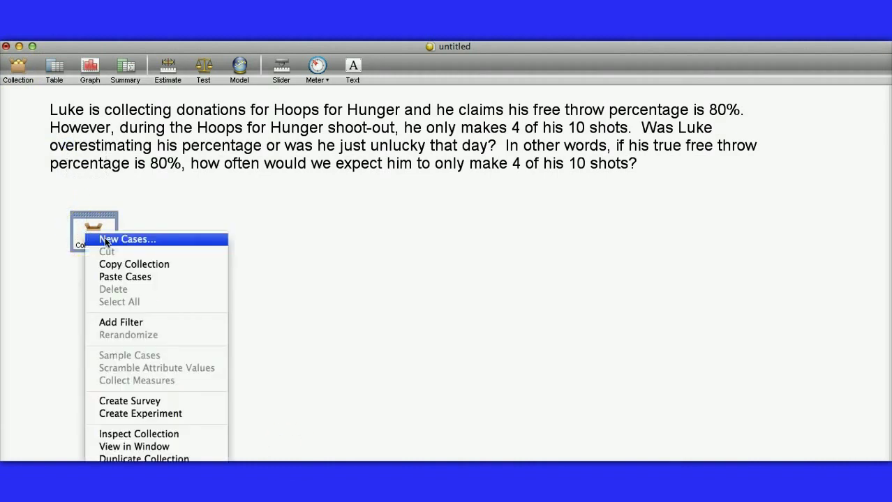
{"action": "left_click", "coordinate": [106, 241]}
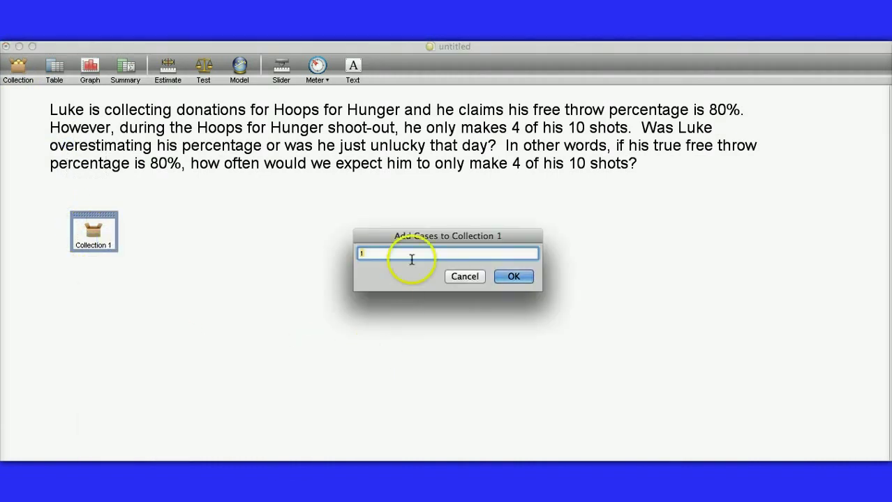
{"action": "type", "text": "10"}
{"action": "key", "text": "Return"}
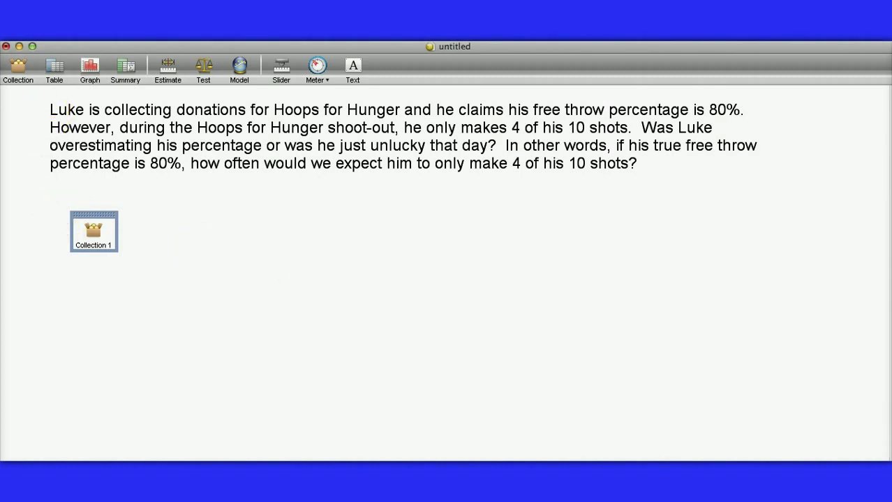
- Add a table for the collection with a Shot attribute holding M in cases 1 to 4 and X in case 5
{"action": "left_click_drag", "start_coordinate": [55, 69], "coordinate": [151, 224]}
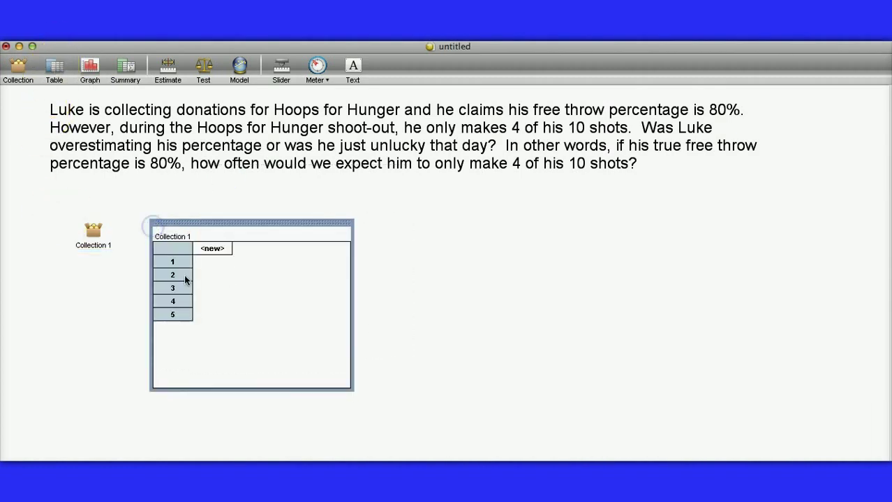
{"action": "left_click", "coordinate": [223, 249]}
{"action": "key", "text": "Return"}
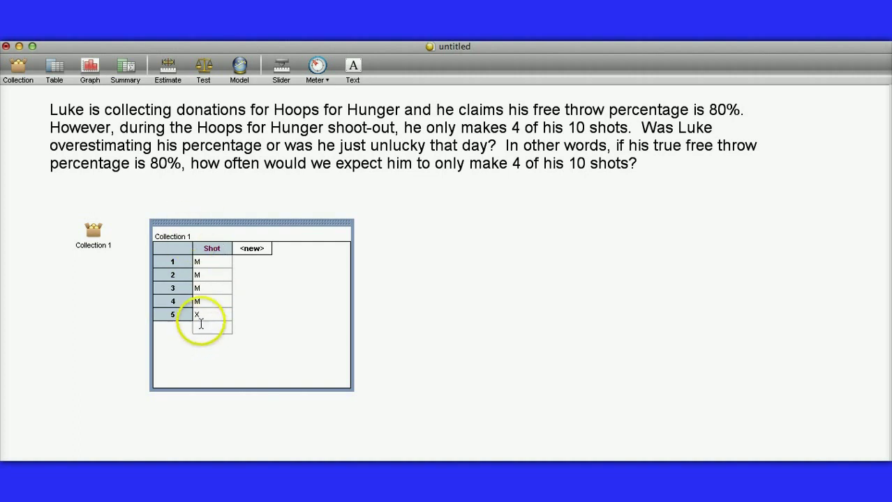
{"action": "left_click", "coordinate": [249, 326]}
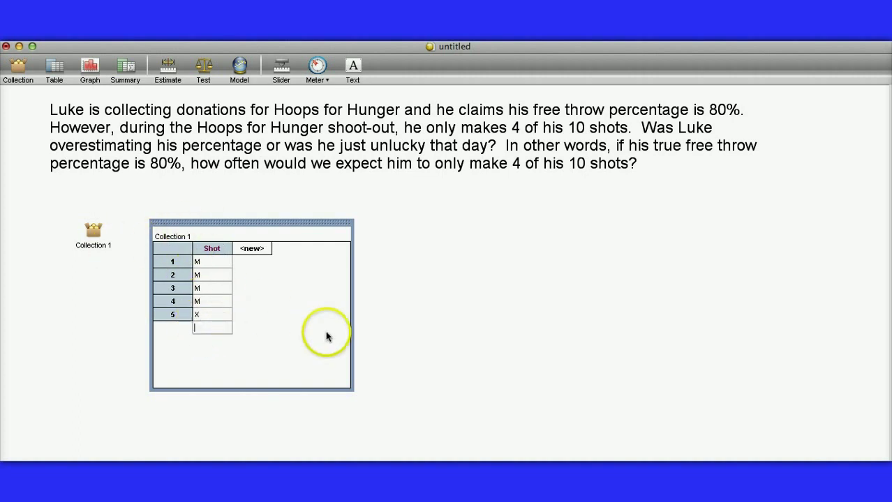
- Shrink the case table to fit the Shot column and place it directly beneath the collection icon
{"action": "left_click_drag", "start_coordinate": [349, 391], "coordinate": [223, 332]}
{"action": "left_click_drag", "start_coordinate": [206, 224], "coordinate": [110, 268]}
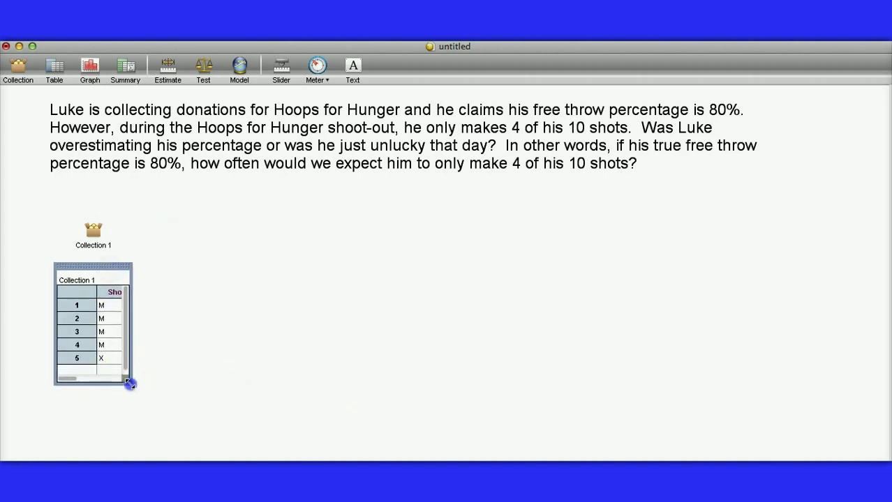
{"action": "left_click_drag", "start_coordinate": [129, 379], "coordinate": [148, 381]}
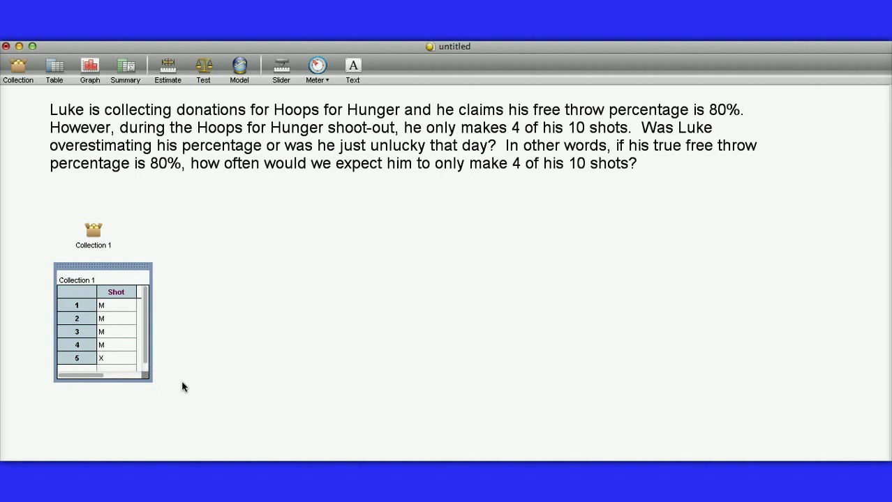
- Rename the collection as Free Throw
{"action": "double_click", "coordinate": [93, 244]}
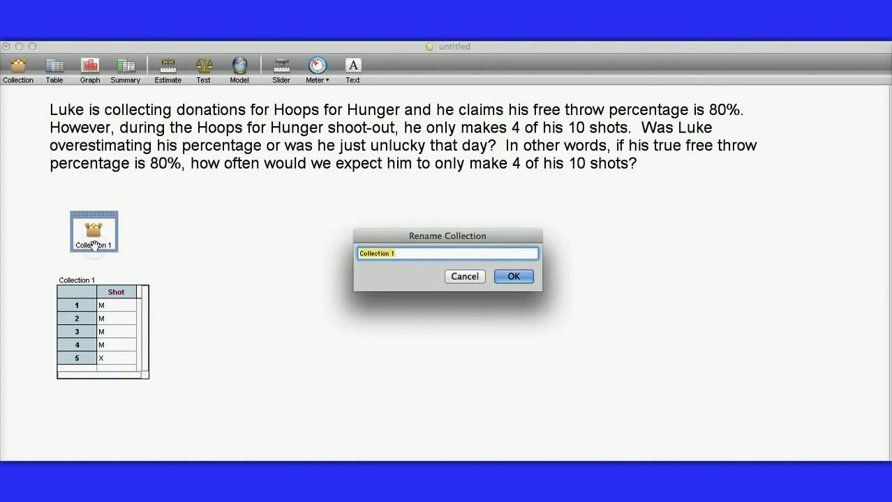
{"action": "type", "text": "Free Throw"}
{"action": "key", "text": "Return"}
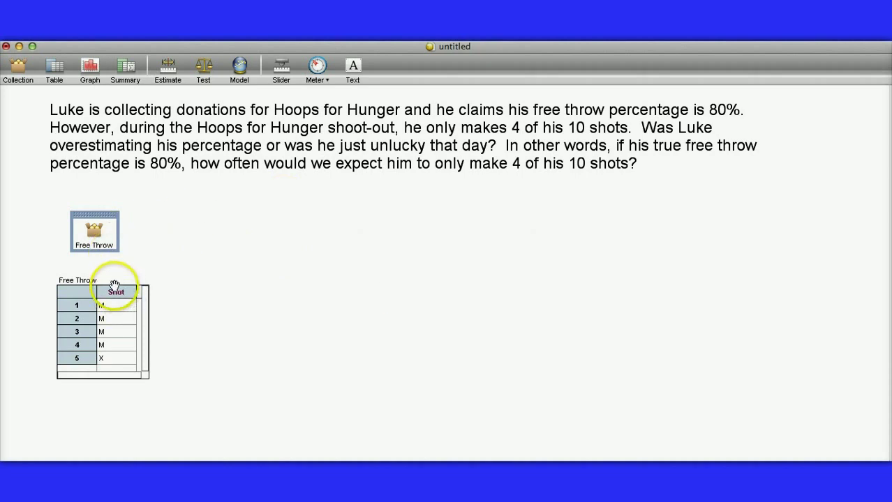
- Create a sample collection from Free Throw with animation off, and place its icon above its inspector beside the table
{"action": "right_click", "coordinate": [105, 245]}
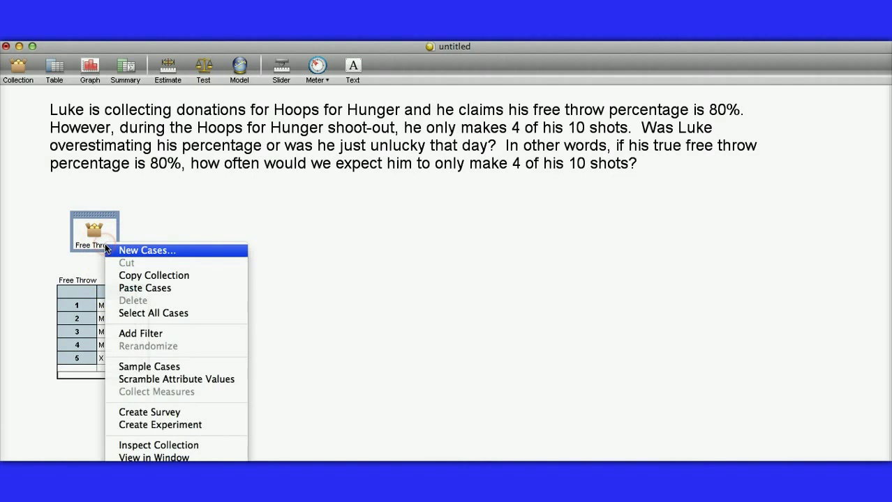
{"action": "left_click", "coordinate": [139, 367]}
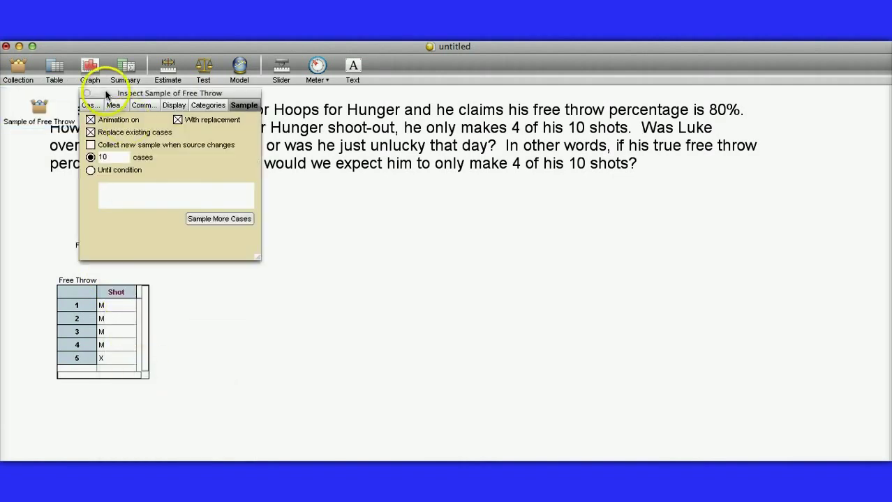
{"action": "left_click_drag", "start_coordinate": [106, 94], "coordinate": [233, 193]}
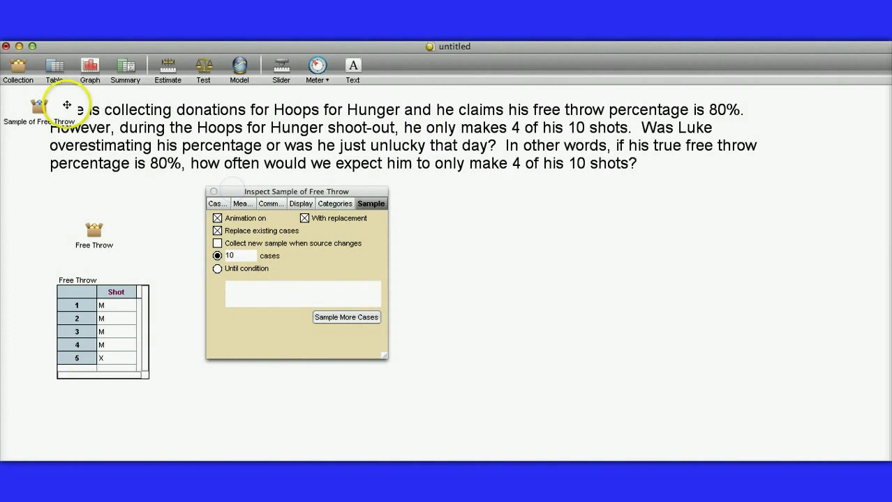
{"action": "left_click", "coordinate": [45, 97]}
{"action": "left_click_drag", "start_coordinate": [45, 97], "coordinate": [472, 217]}
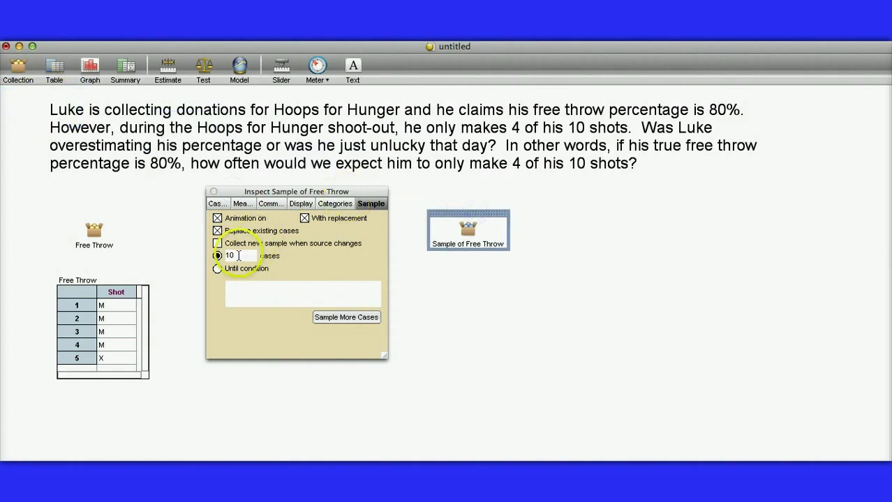
{"action": "left_click_drag", "start_coordinate": [235, 194], "coordinate": [238, 253]}
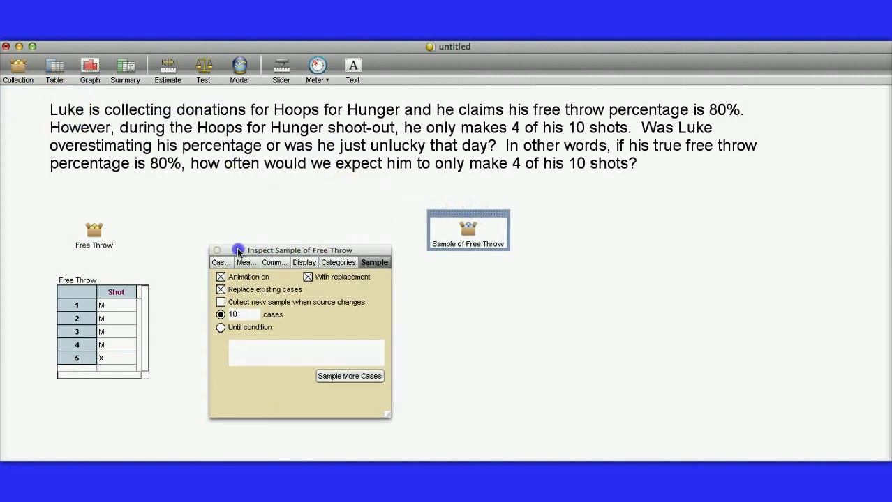
{"action": "left_click_drag", "start_coordinate": [467, 211], "coordinate": [270, 194]}
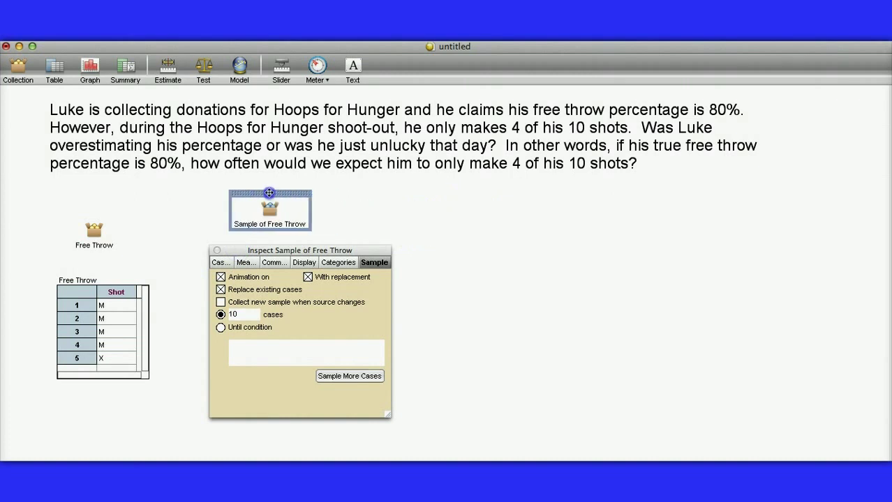
{"action": "left_click", "coordinate": [220, 277]}
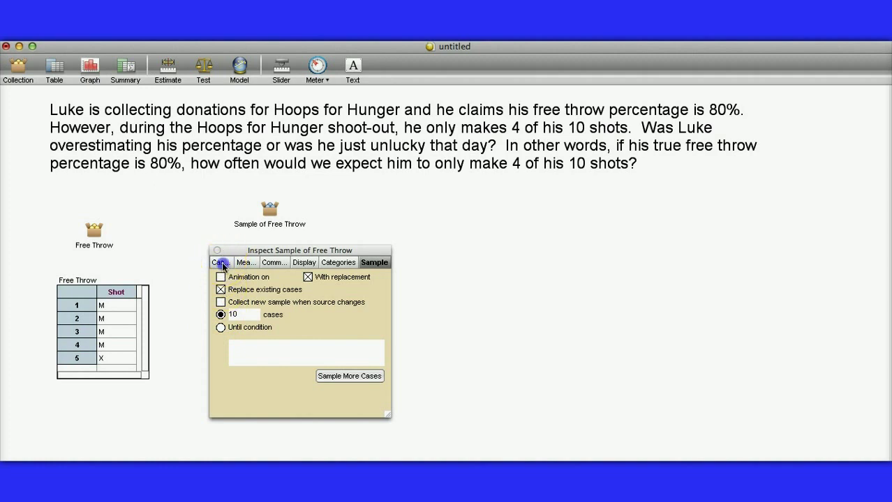
- Go forward and back through the sample collection's individual cases to examine each Shot value
{"action": "left_click", "coordinate": [221, 264]}
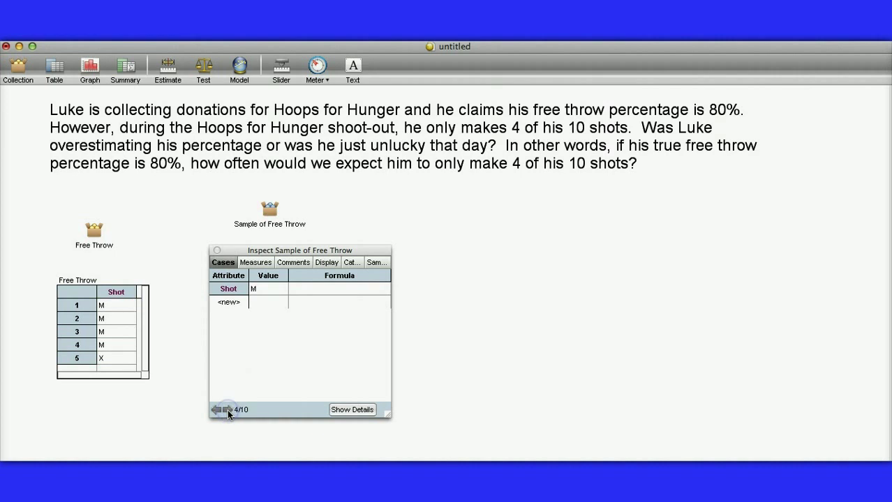
{"action": "left_click", "coordinate": [227, 409]}
{"action": "left_click", "coordinate": [227, 410]}
{"action": "left_click", "coordinate": [227, 410]}
{"action": "left_click", "coordinate": [218, 410]}
{"action": "left_click", "coordinate": [218, 410]}
{"action": "left_click", "coordinate": [217, 410]}
{"action": "left_click", "coordinate": [218, 411]}
{"action": "left_click", "coordinate": [217, 410]}
{"action": "left_click", "coordinate": [217, 410]}
{"action": "left_click", "coordinate": [218, 410]}
{"action": "left_click", "coordinate": [217, 410]}
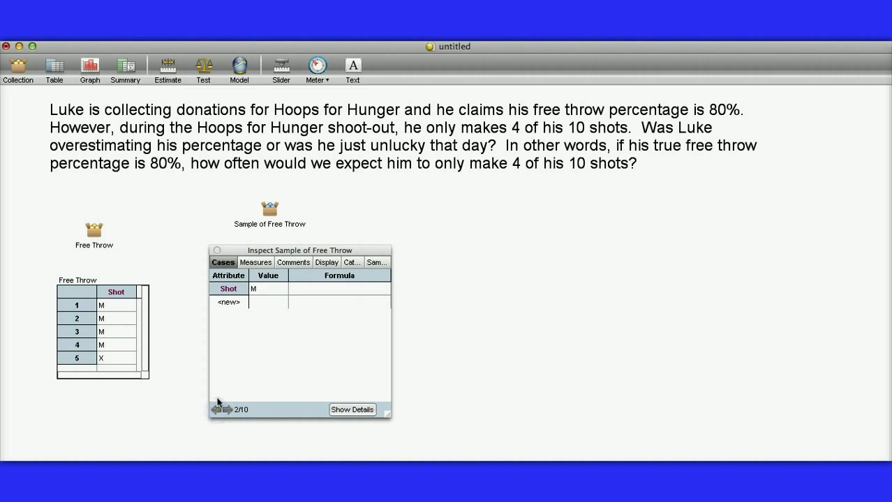
- Add a measure named Count to the sample collection with the formula count(Shot = "M")
{"action": "left_click", "coordinate": [254, 263]}
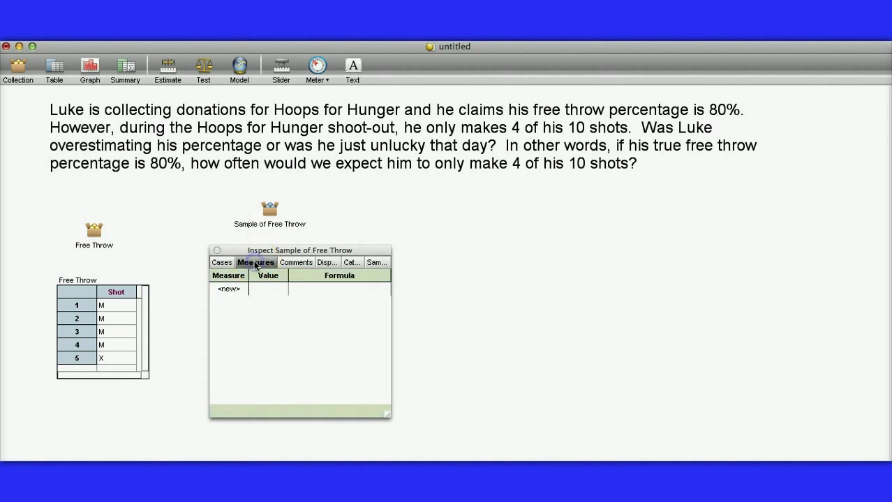
{"action": "left_click", "coordinate": [235, 288]}
{"action": "type", "text": "Count"}
{"action": "key", "text": "Return"}
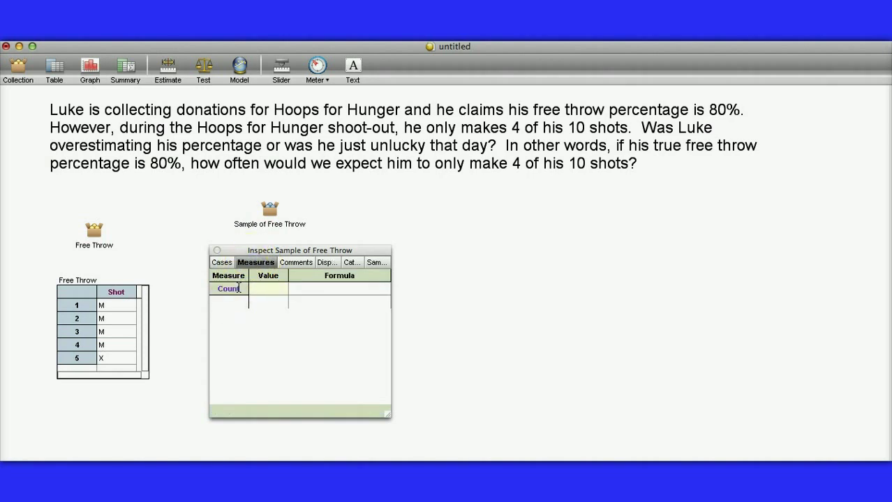
{"action": "double_click", "coordinate": [295, 290]}
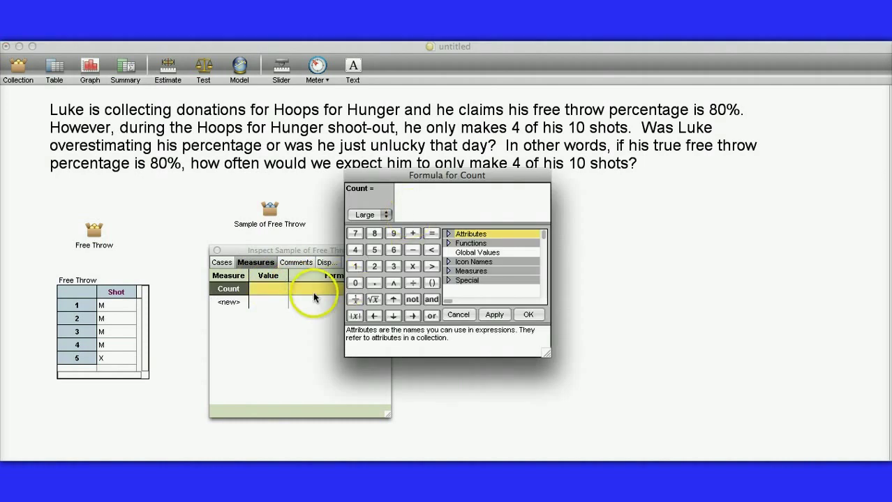
{"action": "left_click", "coordinate": [447, 231]}
{"action": "type", "text": "count ( "}
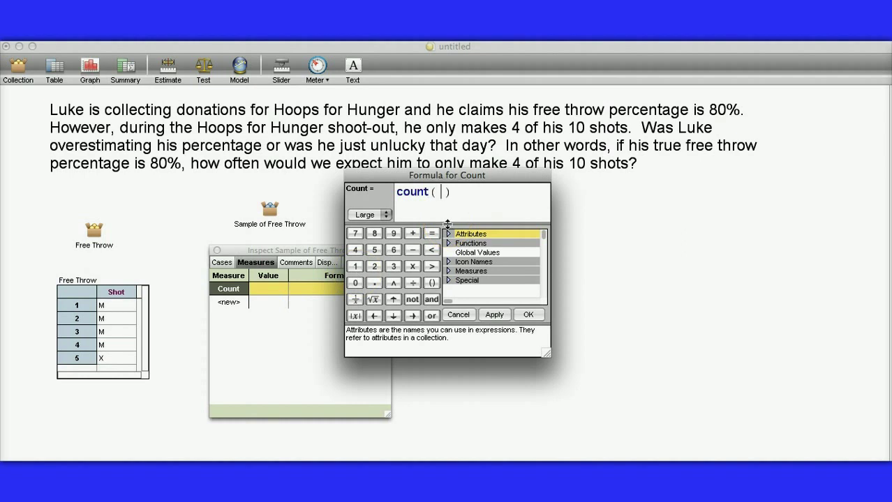
{"action": "type", "text": "Shot = \"\""}
{"action": "left_click", "coordinate": [527, 316]}
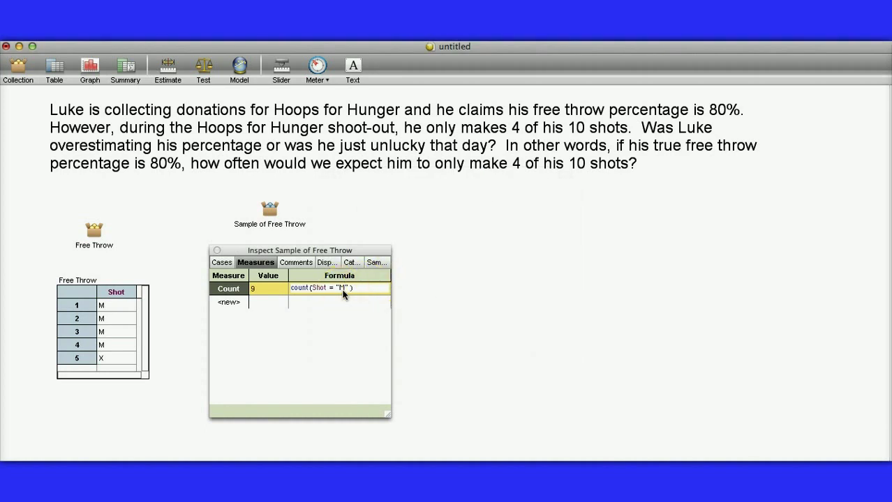
- Draw new 10-case samples from Free Throw repeatedly, checking the Count measure after each resampling
{"action": "left_click", "coordinate": [376, 263]}
{"action": "left_click", "coordinate": [350, 375]}
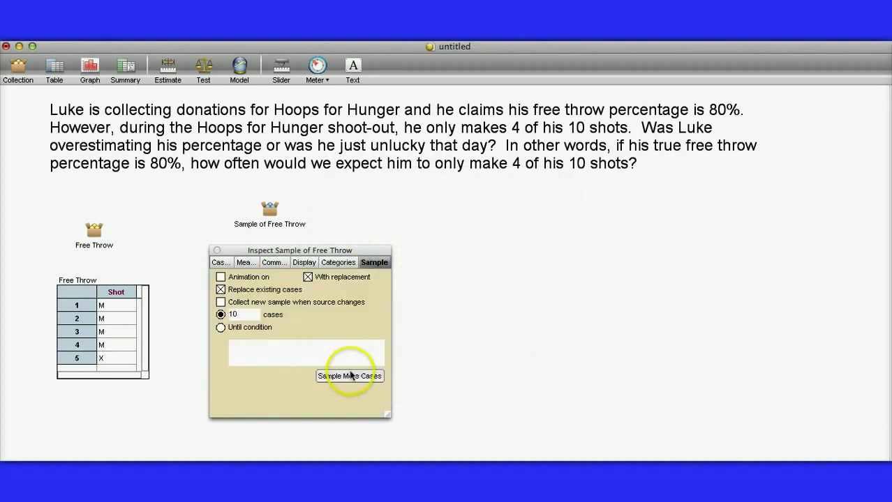
{"action": "left_click", "coordinate": [350, 376]}
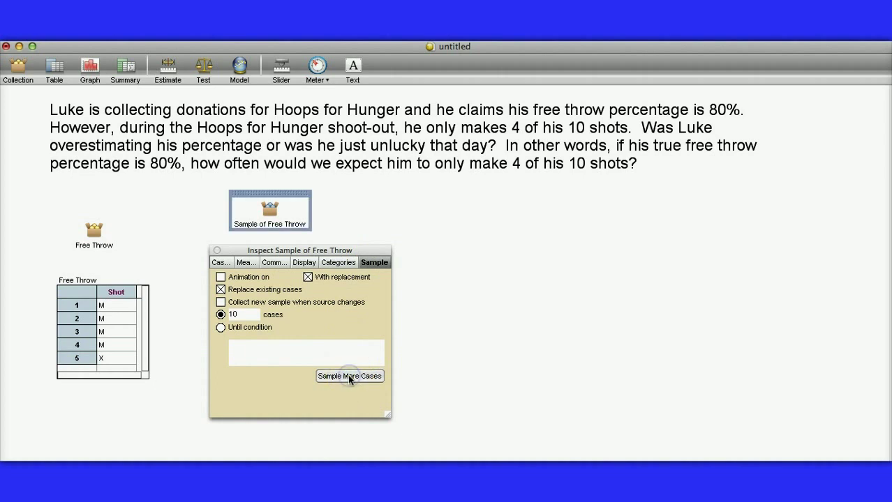
{"action": "left_click", "coordinate": [222, 262]}
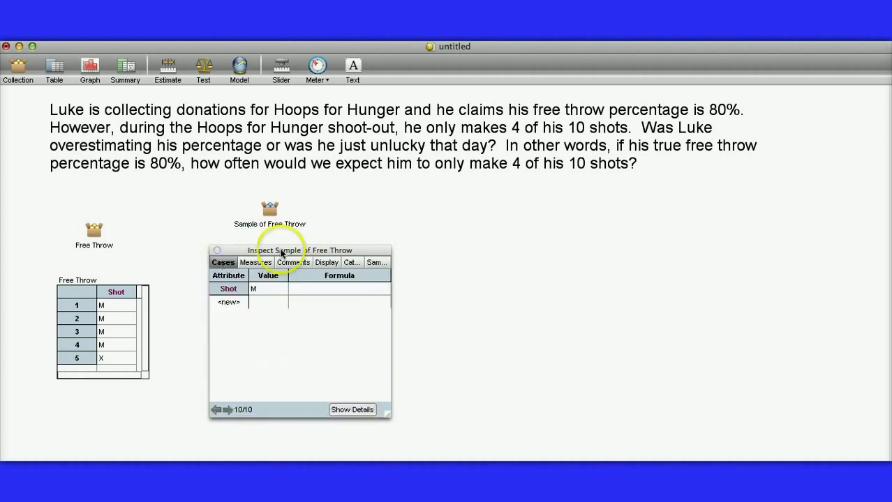
{"action": "left_click", "coordinate": [253, 263]}
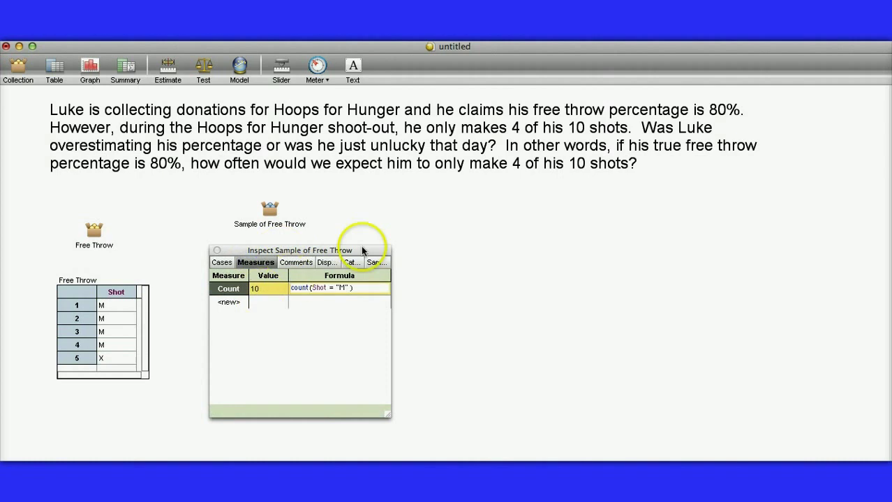
{"action": "left_click", "coordinate": [376, 262]}
{"action": "left_click", "coordinate": [355, 377]}
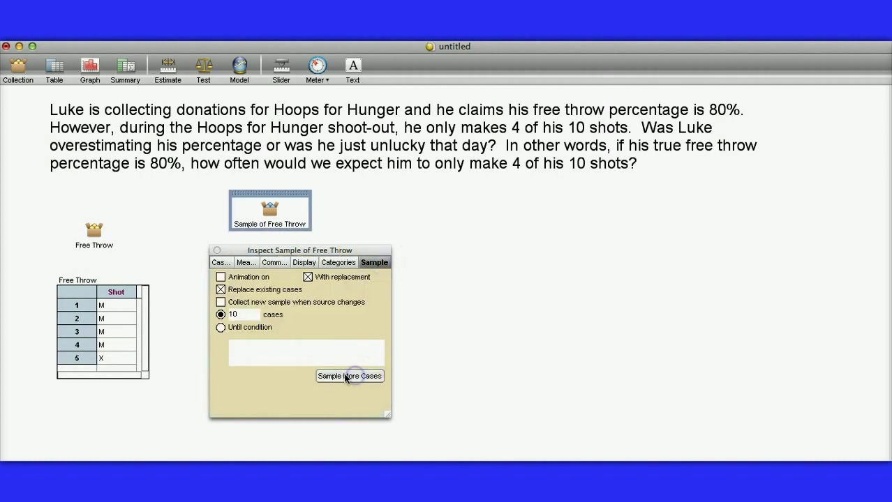
{"action": "left_click", "coordinate": [249, 263]}
{"action": "left_click", "coordinate": [248, 298]}
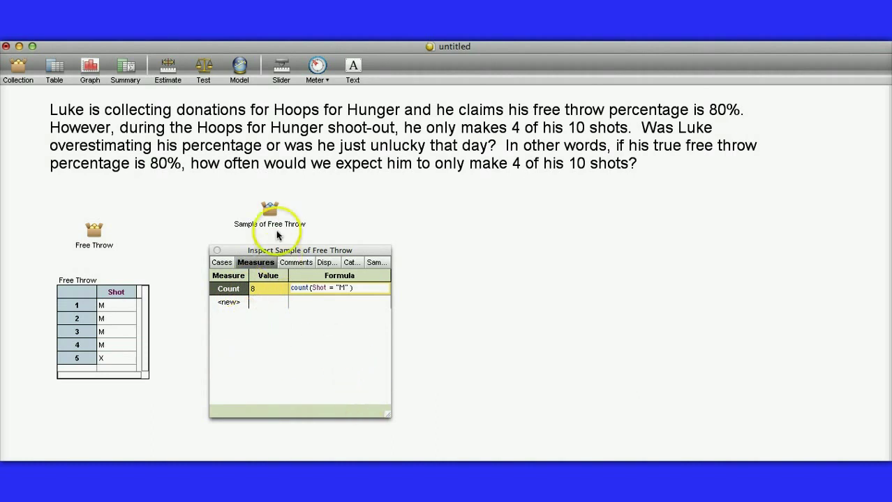
- Collect measures from the Sample of Free Throw collection into a new measures collection
{"action": "left_click", "coordinate": [269, 210]}
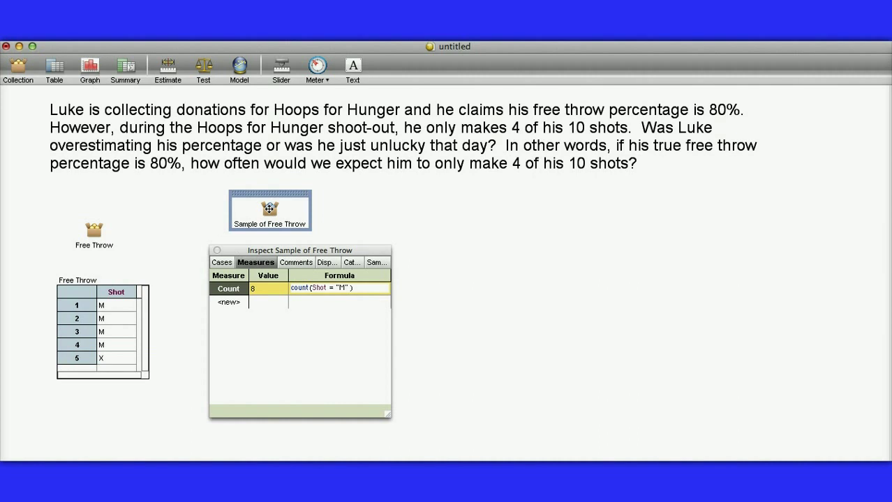
{"action": "right_click", "coordinate": [269, 209]}
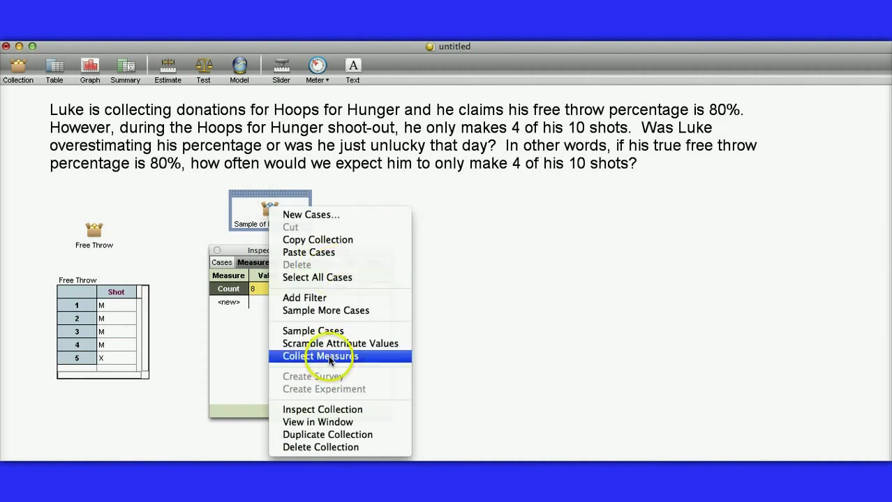
{"action": "left_click", "coordinate": [330, 359]}
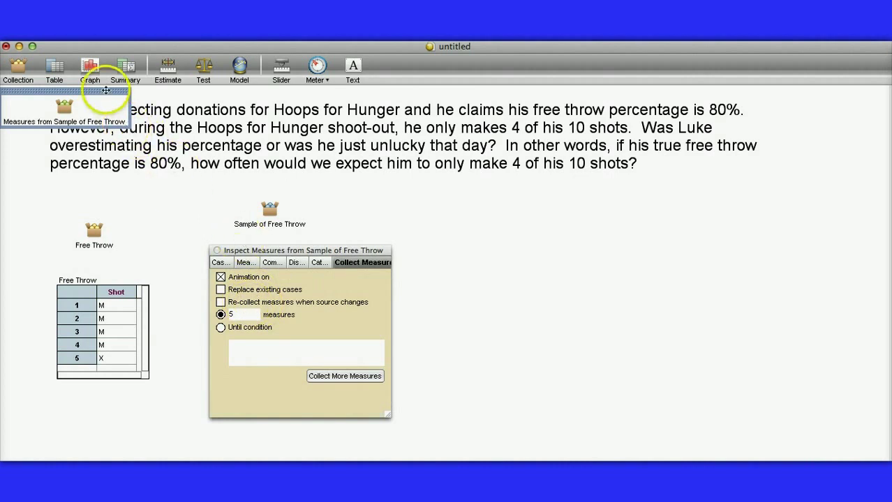
- Place the Measures from Sample of Free Throw collection to the right of the sample collection and step through its Count values
{"action": "left_click_drag", "start_coordinate": [106, 90], "coordinate": [546, 187]}
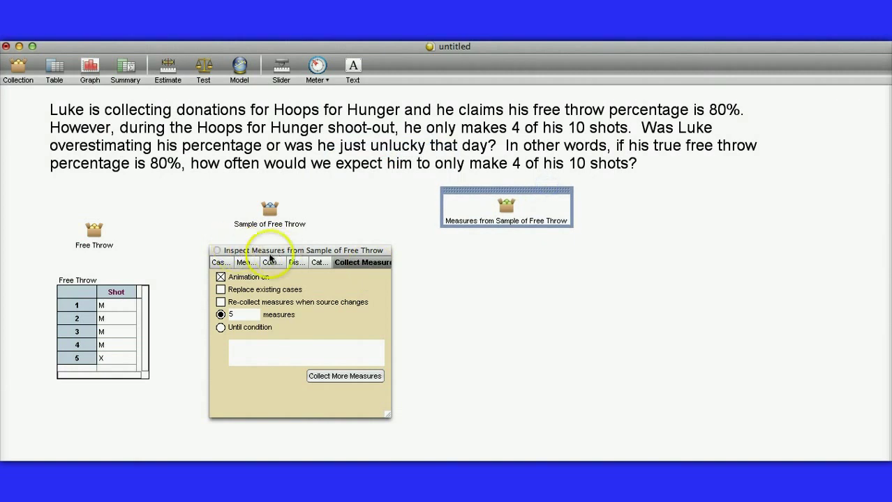
{"action": "left_click", "coordinate": [217, 263]}
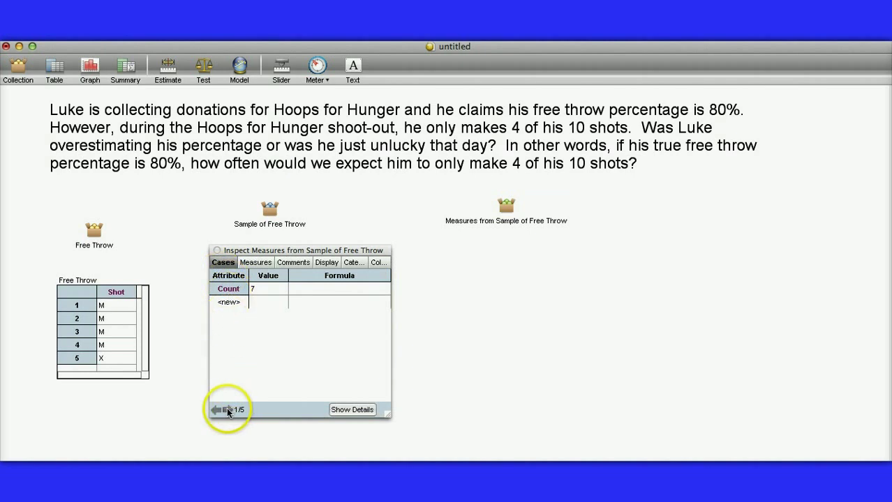
{"action": "left_click", "coordinate": [228, 411]}
{"action": "left_click", "coordinate": [228, 410]}
{"action": "left_click", "coordinate": [228, 410]}
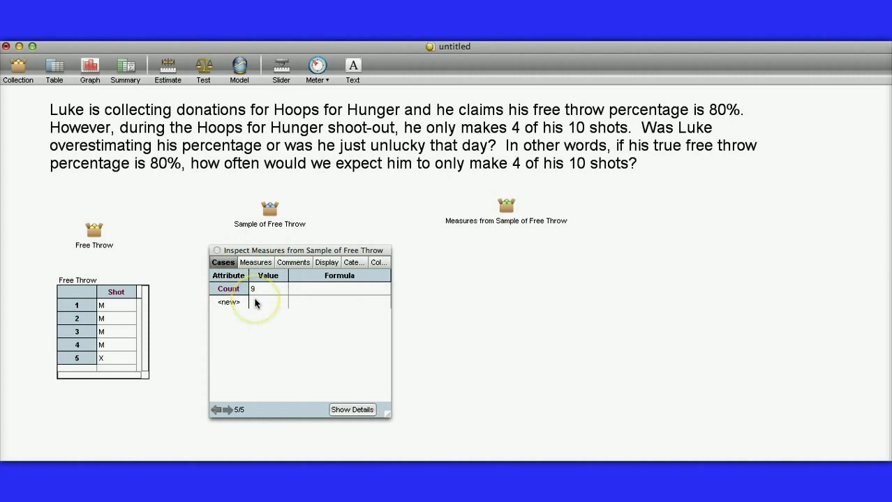
- Collect 100 measures from the sample collection with animation off and existing cases replaced
{"action": "left_click", "coordinate": [377, 263]}
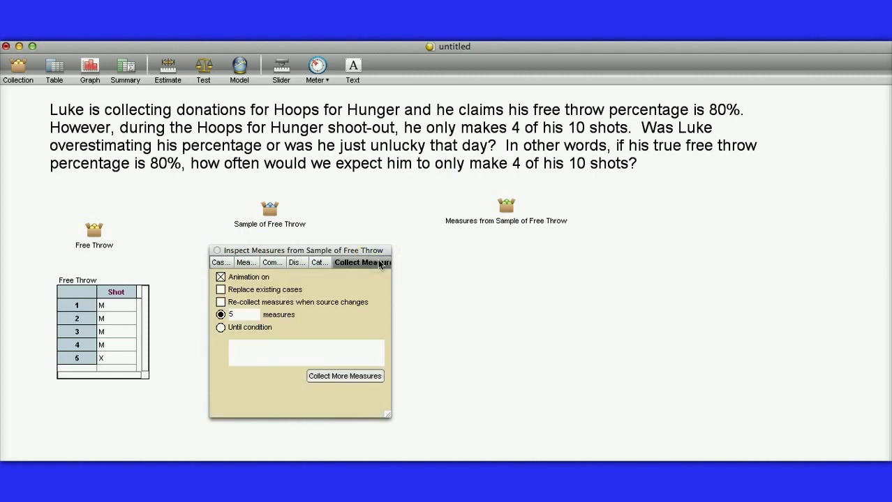
{"action": "left_click", "coordinate": [220, 278]}
{"action": "left_click", "coordinate": [220, 290]}
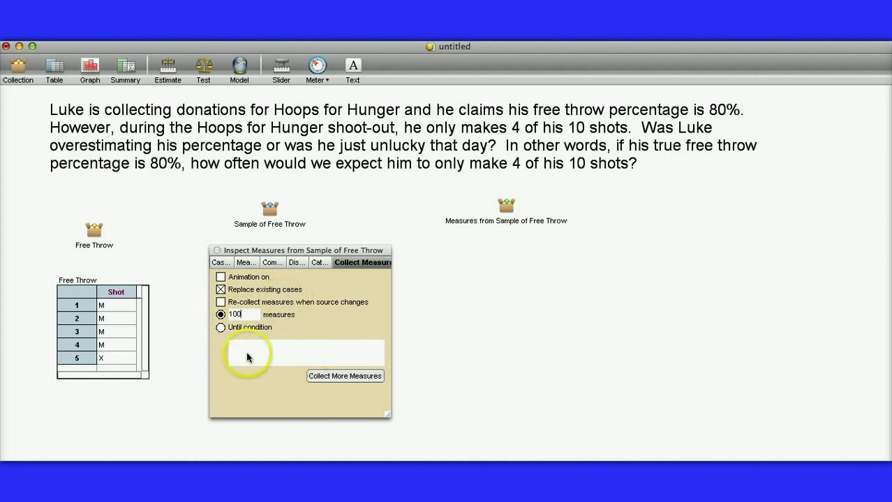
{"action": "left_click", "coordinate": [311, 376]}
- Create a dot plot of Count below the measures collection and widen the graph slightly
{"action": "left_click", "coordinate": [230, 263]}
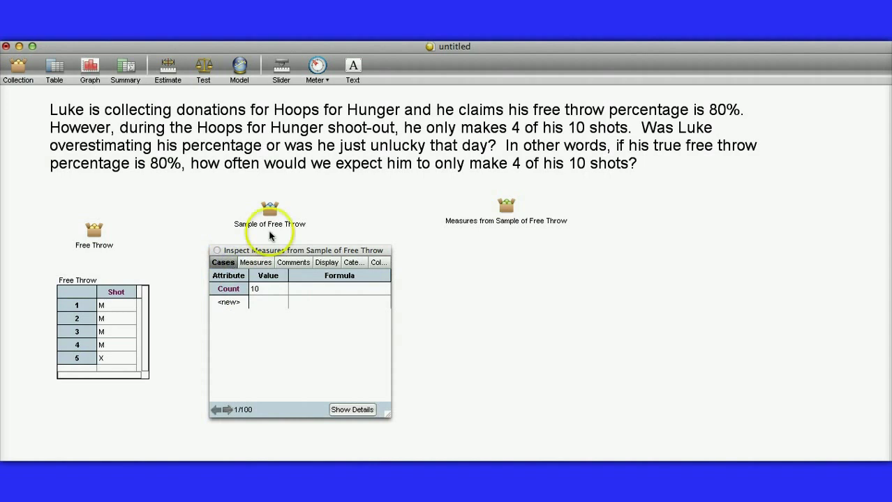
{"action": "left_click_drag", "start_coordinate": [90, 66], "coordinate": [481, 260]}
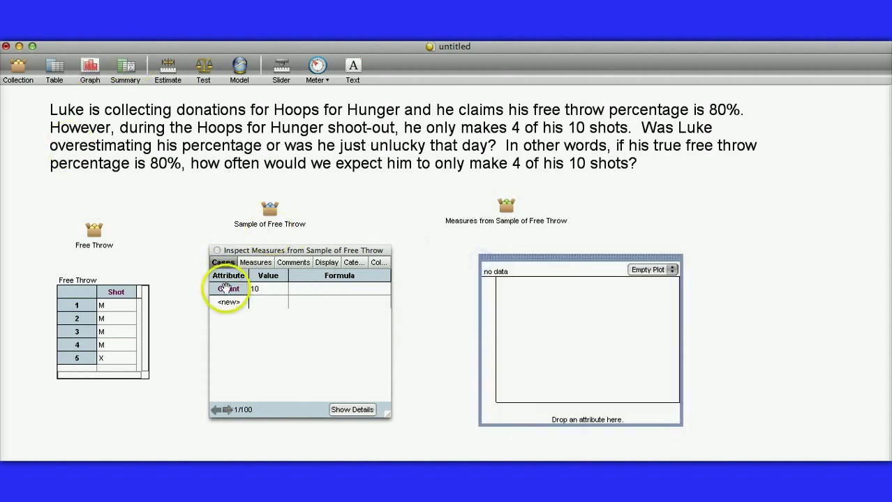
{"action": "left_click_drag", "start_coordinate": [227, 288], "coordinate": [535, 418]}
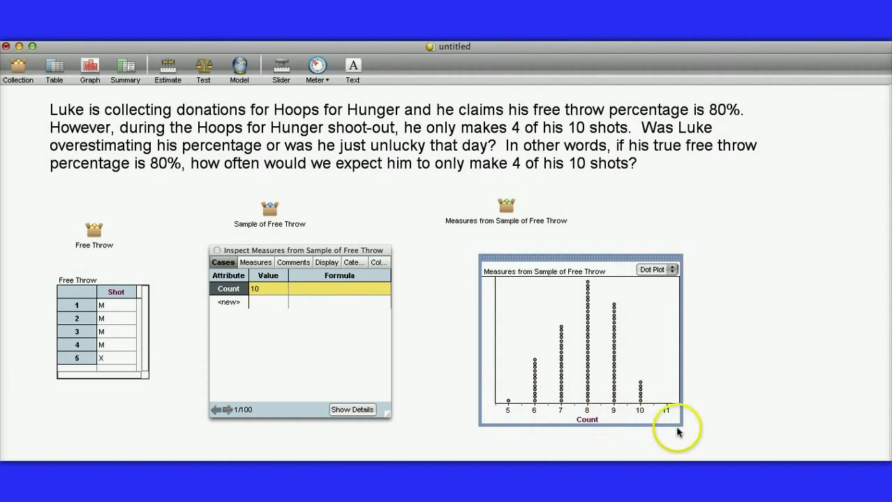
{"action": "left_click_drag", "start_coordinate": [681, 424], "coordinate": [700, 424]}
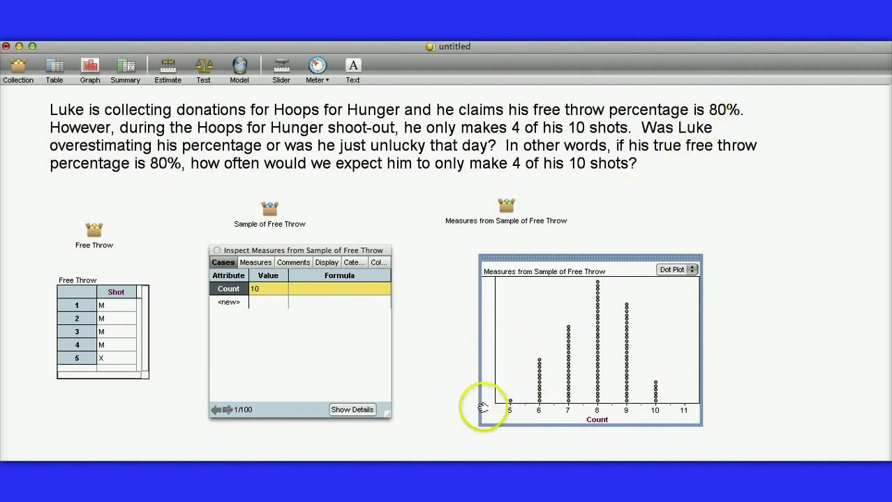
- Collect 900 more measures without replacing the existing cases
{"action": "left_click", "coordinate": [375, 264]}
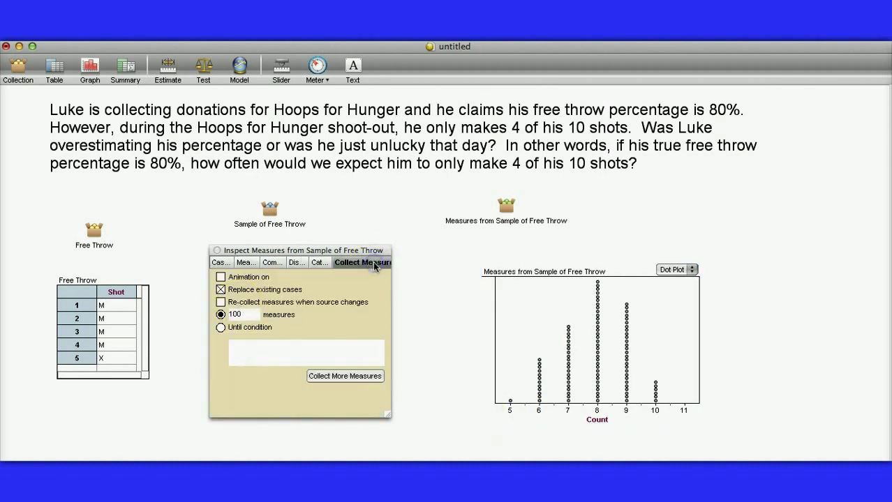
{"action": "left_click", "coordinate": [221, 289]}
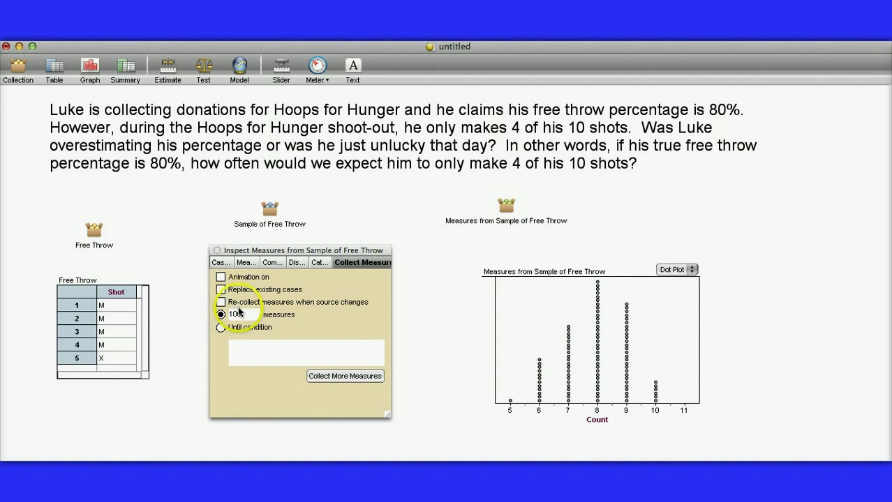
{"action": "double_click", "coordinate": [238, 315]}
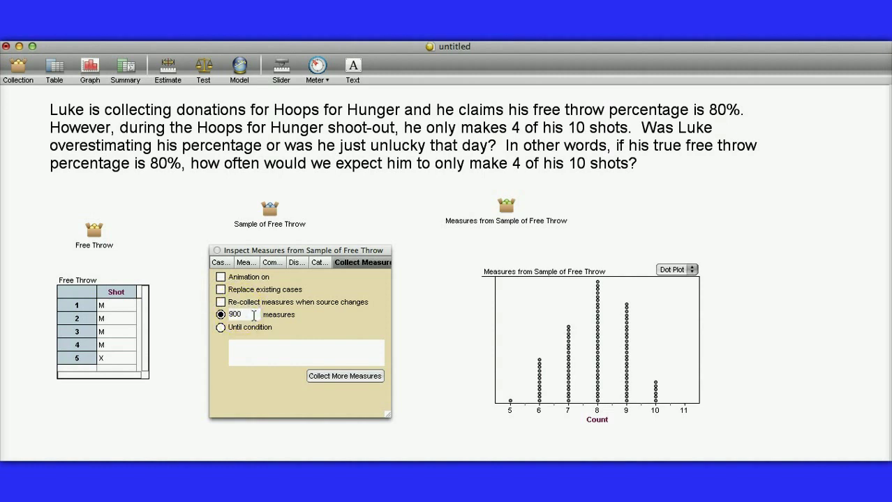
{"action": "left_click", "coordinate": [331, 377]}
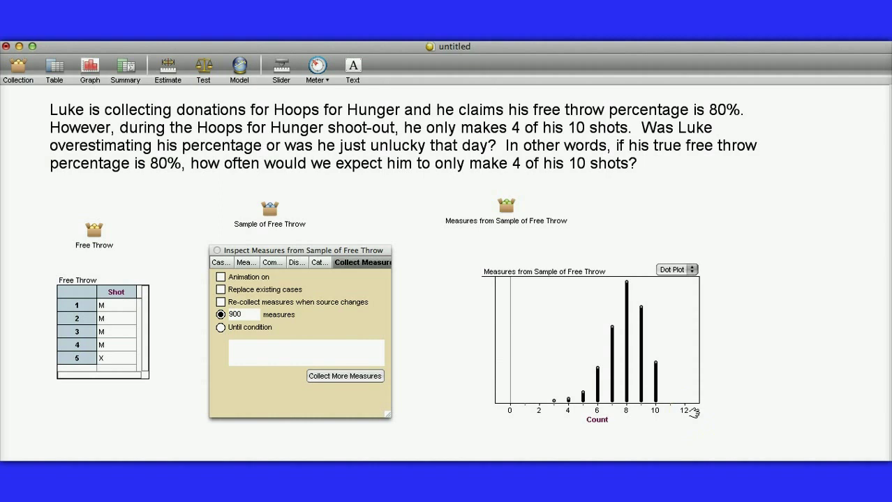
- Stretch the dot plot's Count axis so that it ends just past 10
{"action": "left_click_drag", "start_coordinate": [693, 411], "coordinate": [722, 408]}
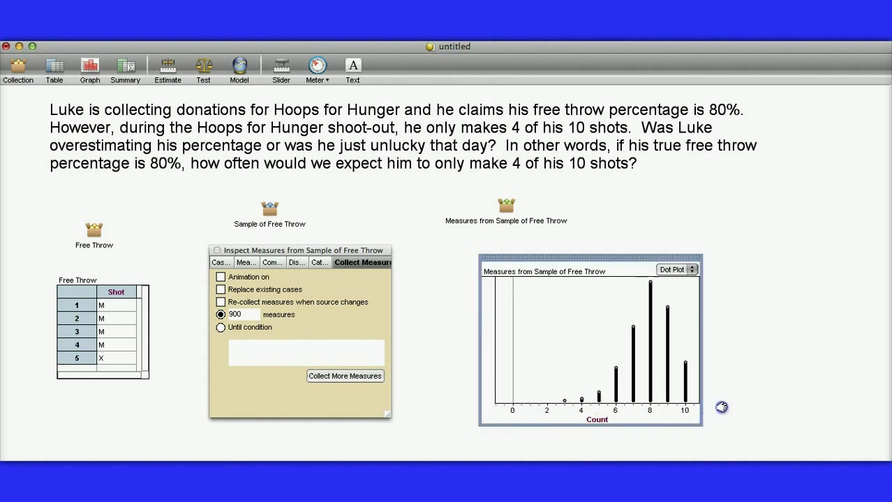
{"action": "left_click_drag", "start_coordinate": [541, 418], "coordinate": [586, 408]}
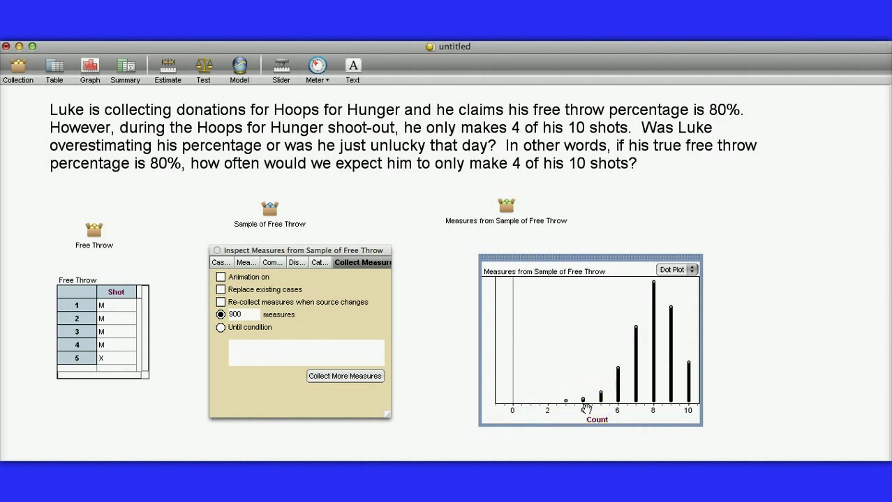
{"action": "left_click_drag", "start_coordinate": [563, 424], "coordinate": [515, 410]}
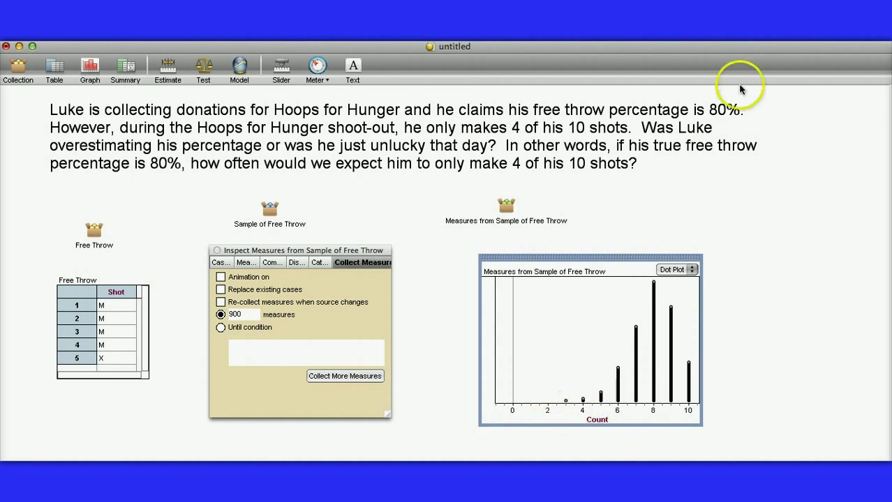
{"action": "left_click", "coordinate": [709, 119]}
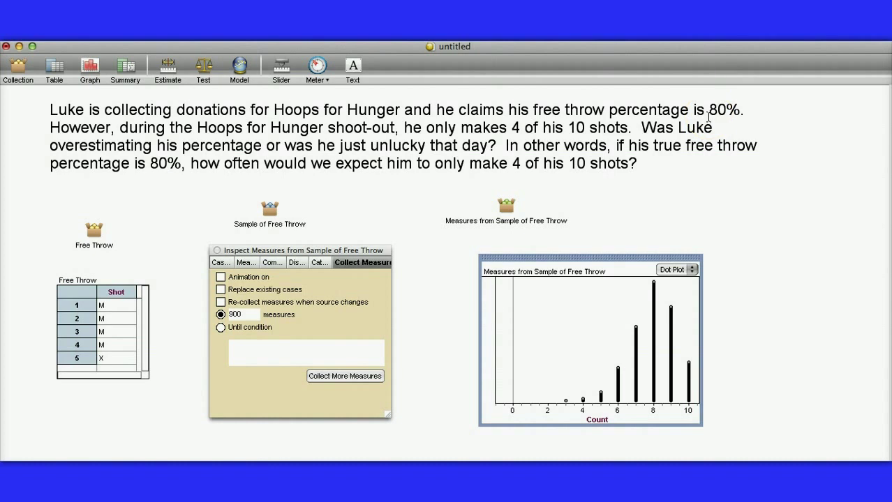
{"action": "left_click", "coordinate": [498, 308]}
{"action": "left_click", "coordinate": [355, 441]}
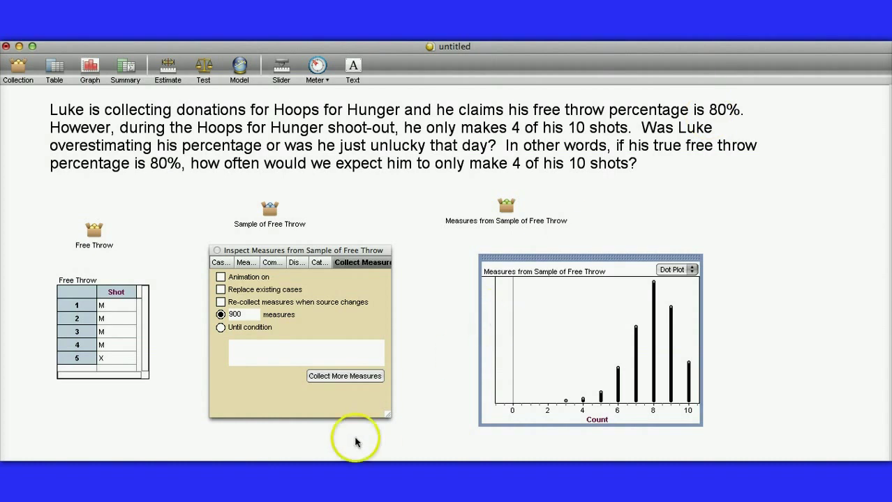